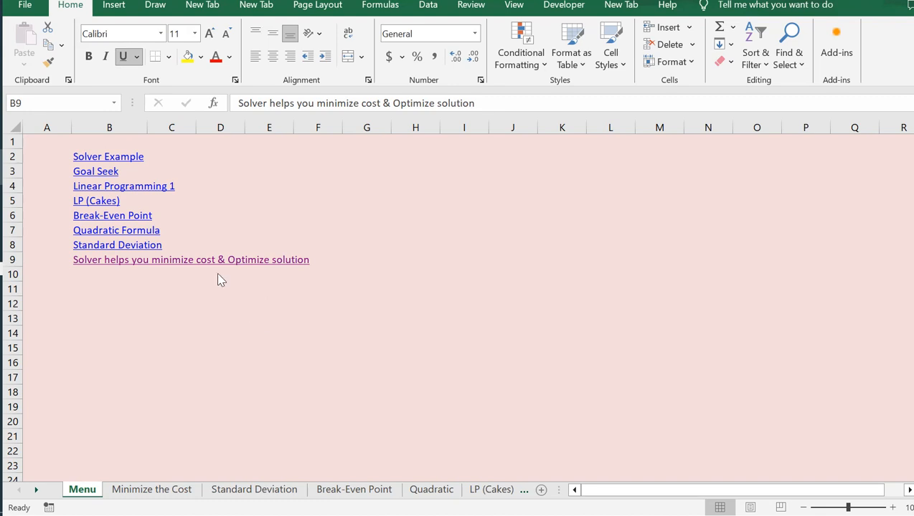
Step: Follow the hyperlink to the Minimize the Cost sheet
{"action": "left_click", "coordinate": [155, 260]}
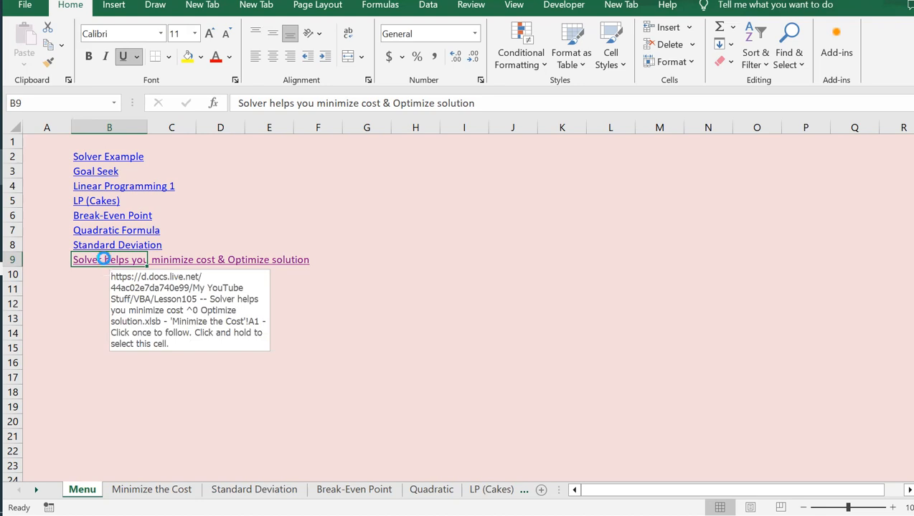
{"action": "left_click", "coordinate": [105, 262]}
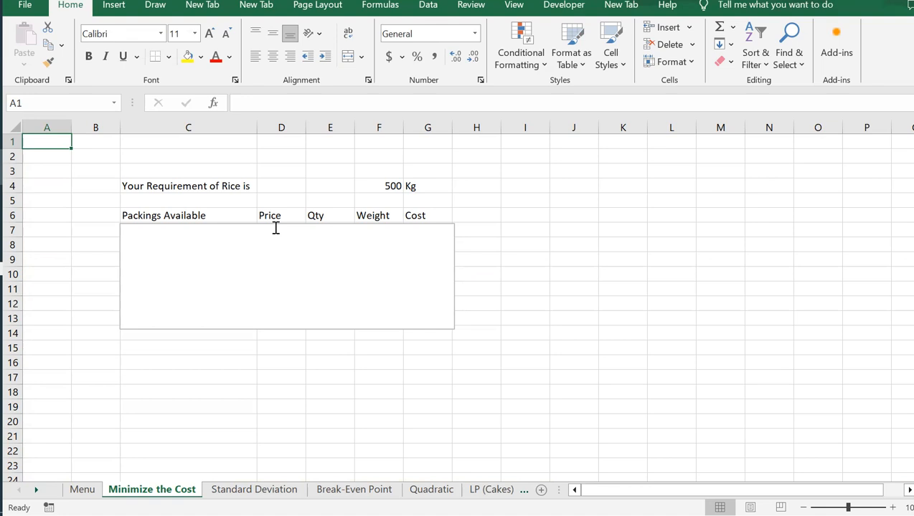
Step: Move the blank cover text box to reveal the packing sizes list and the half Kg row
{"action": "left_click", "coordinate": [223, 236]}
{"action": "left_click_drag", "start_coordinate": [233, 224], "coordinate": [283, 223]}
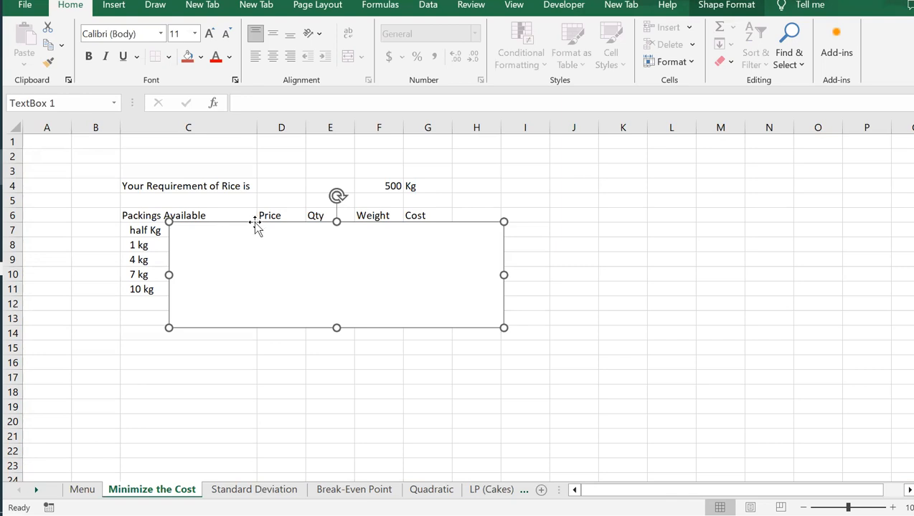
{"action": "left_click_drag", "start_coordinate": [258, 221], "coordinate": [205, 235]}
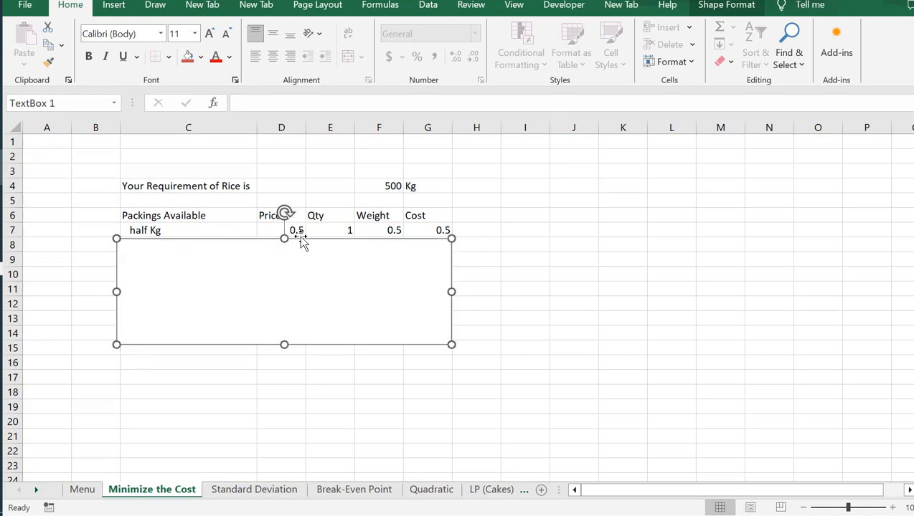
Step: Rename the Price header in D6 to "Price ($)"
{"action": "left_click", "coordinate": [300, 229]}
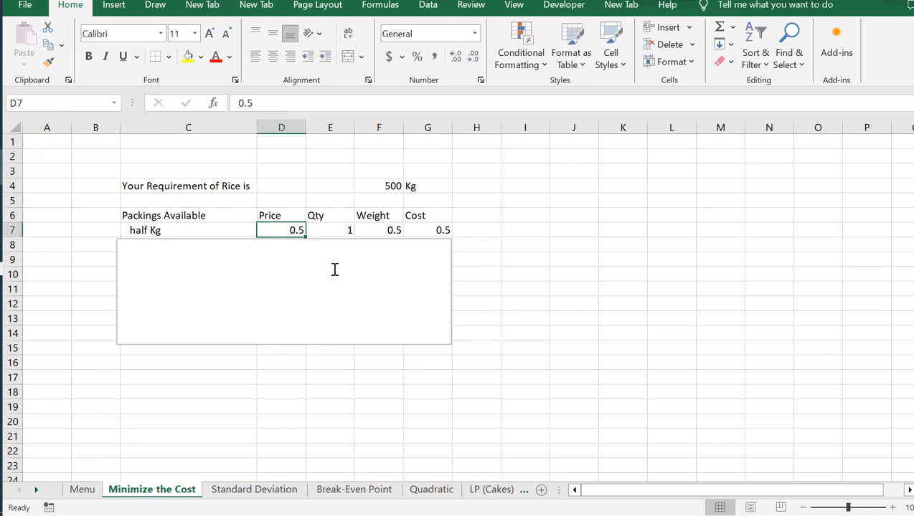
{"action": "left_click", "coordinate": [272, 215]}
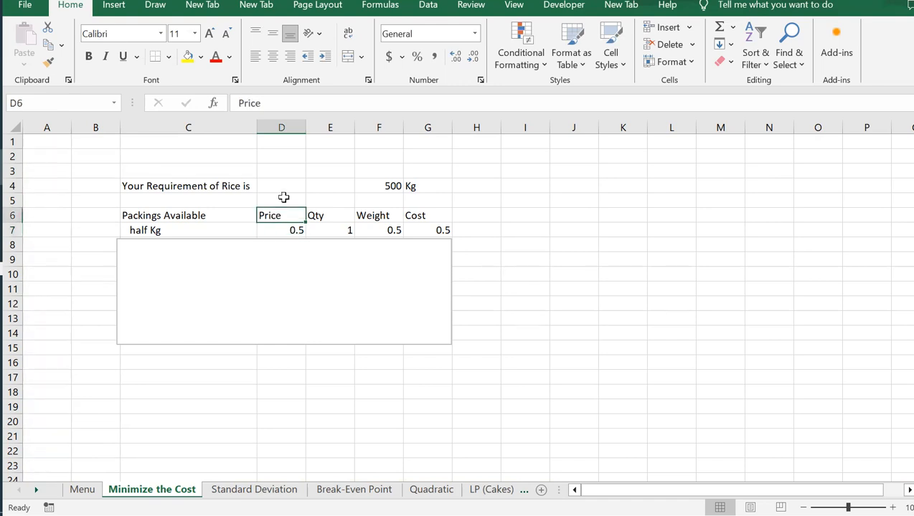
{"action": "left_click", "coordinate": [286, 98]}
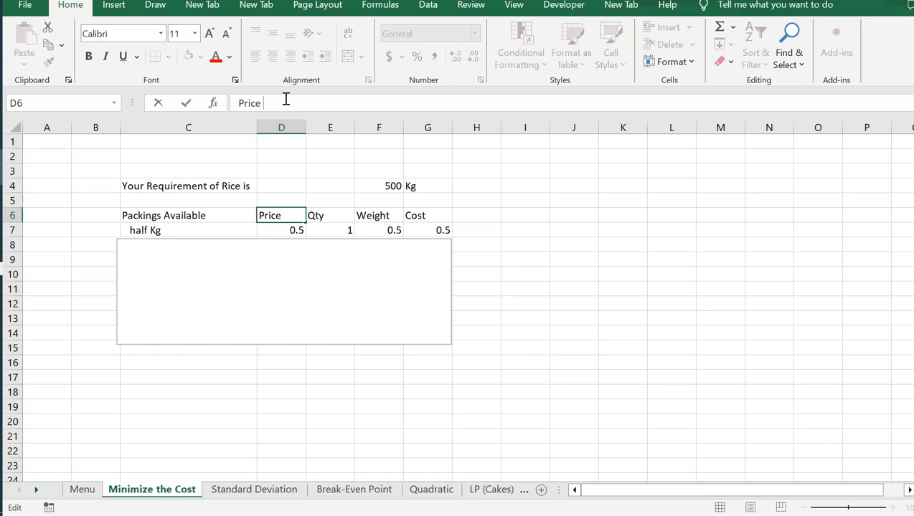
{"action": "type", "text": "("}
{"action": "type", "text": "R"}
{"action": "key", "text": "BackSpace"}
{"action": "type", "text": "$)"}
{"action": "key", "text": "Return"}
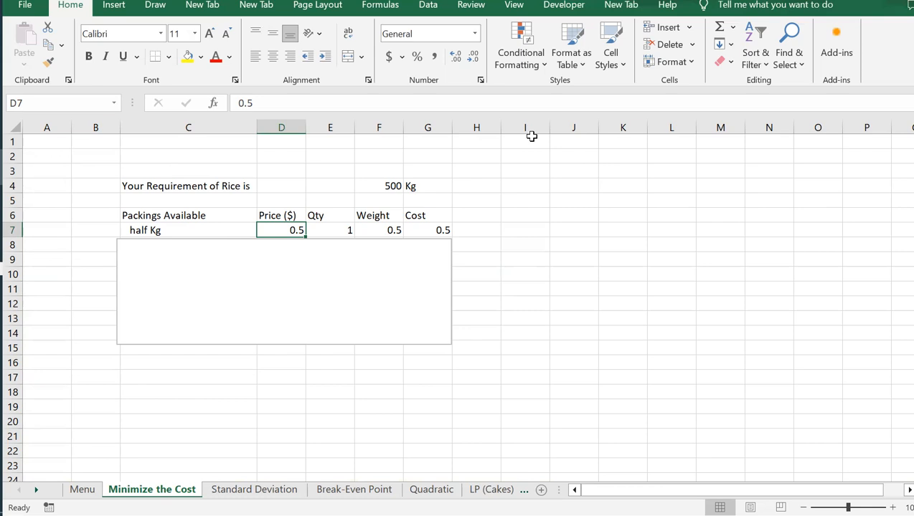
Step: Slide the cover text box rightwards to uncover the Price ($) and Qty columns for all packings
{"action": "left_click", "coordinate": [230, 241]}
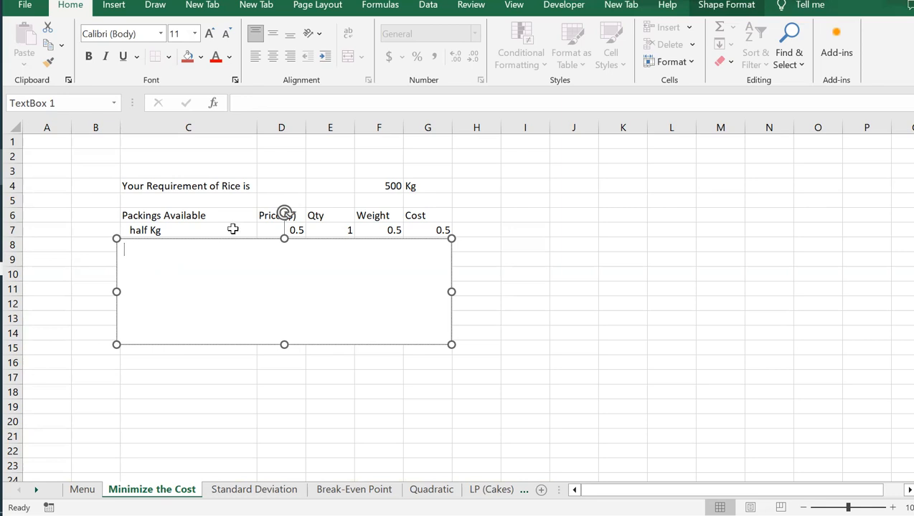
{"action": "left_click", "coordinate": [177, 237]}
{"action": "left_click_drag", "start_coordinate": [210, 237], "coordinate": [316, 203]}
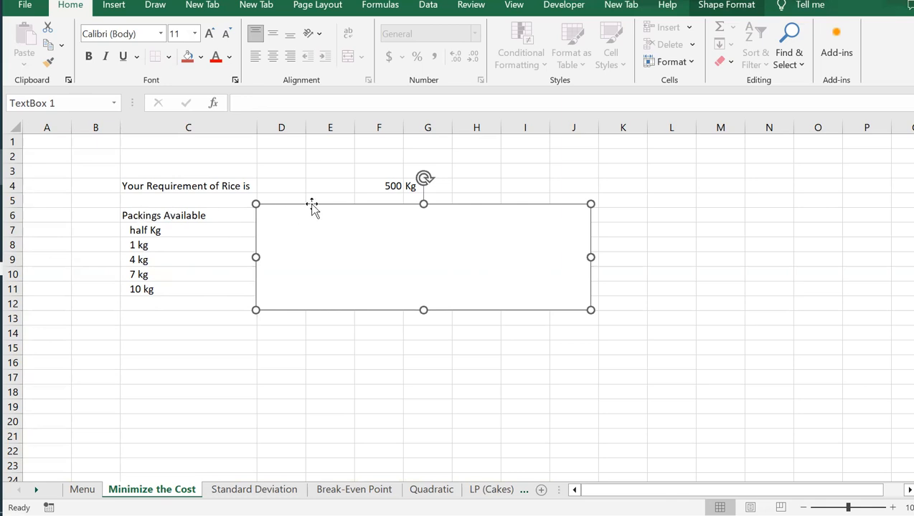
{"action": "left_click_drag", "start_coordinate": [309, 204], "coordinate": [360, 206]}
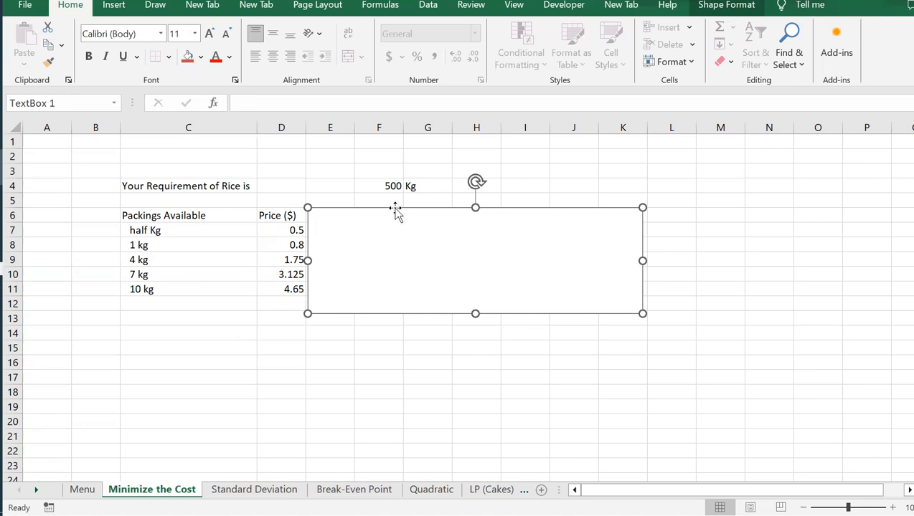
{"action": "left_click_drag", "start_coordinate": [396, 208], "coordinate": [443, 207]}
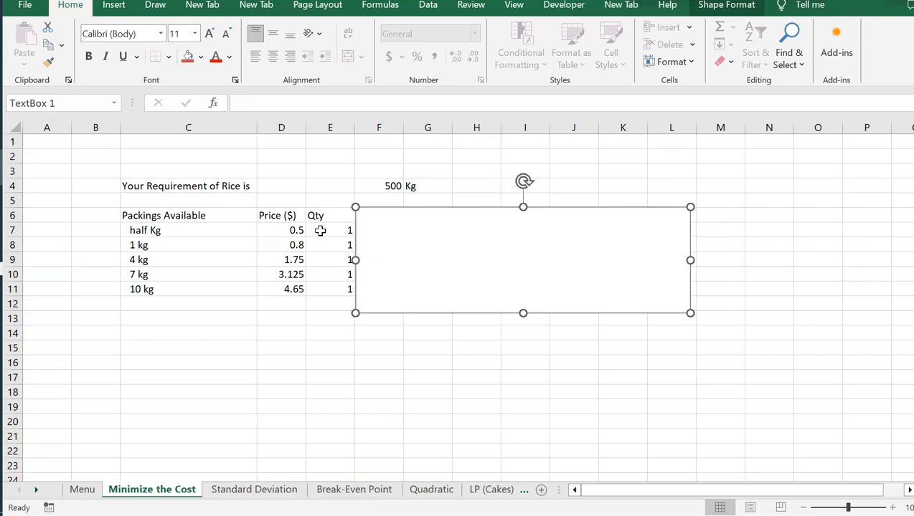
Step: Select the Qty cells E7:E11, then move the cover text box to uncover the Weight column
{"action": "left_click_drag", "start_coordinate": [320, 230], "coordinate": [323, 301]}
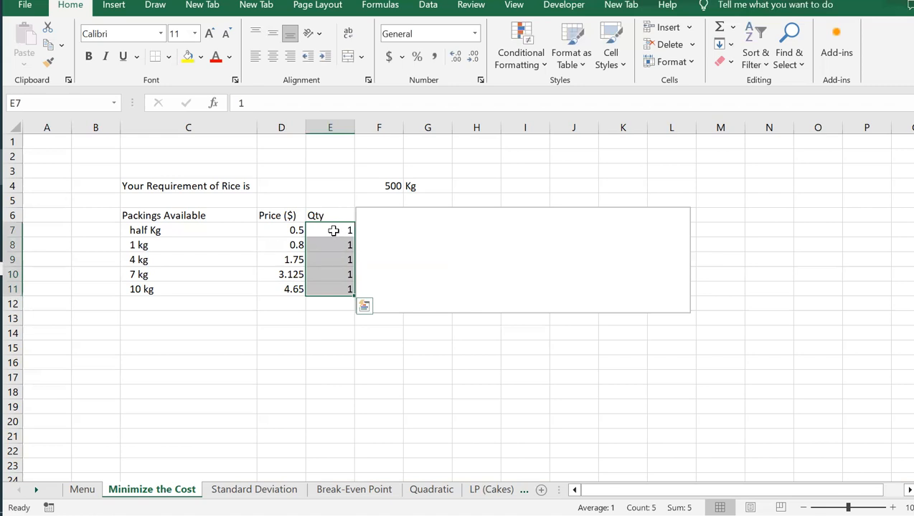
{"action": "left_click_drag", "start_coordinate": [334, 230], "coordinate": [334, 287]}
{"action": "left_click", "coordinate": [402, 207]}
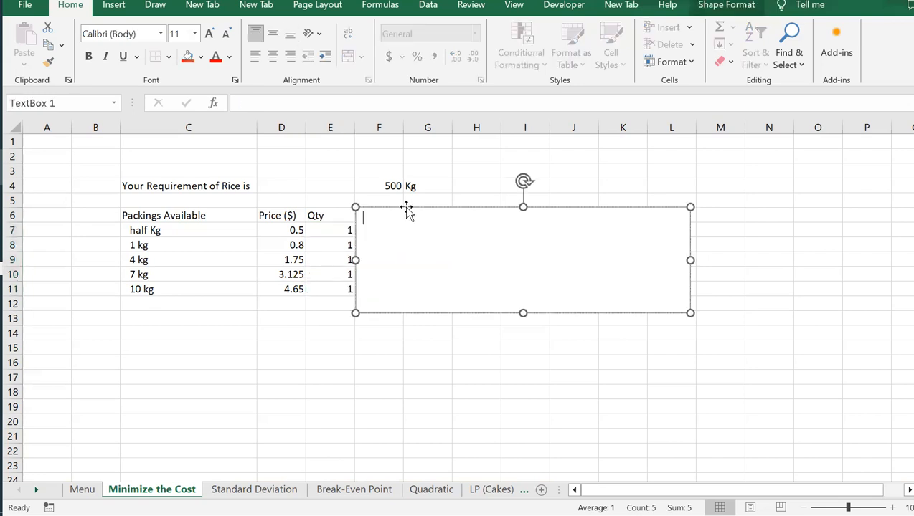
{"action": "left_click_drag", "start_coordinate": [418, 210], "coordinate": [457, 220]}
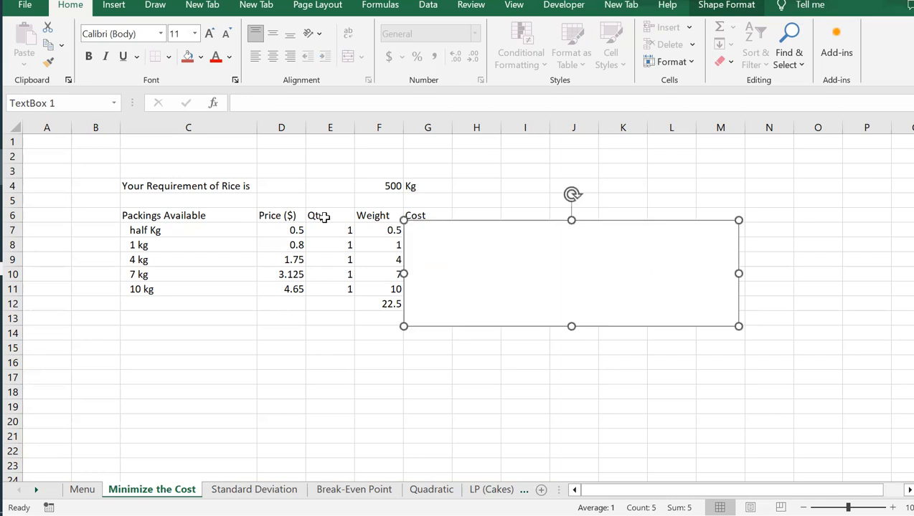
Step: Examine the Weight formulas in F7:F11 and their sum in F12 against the Qty cells
{"action": "left_click", "coordinate": [377, 230]}
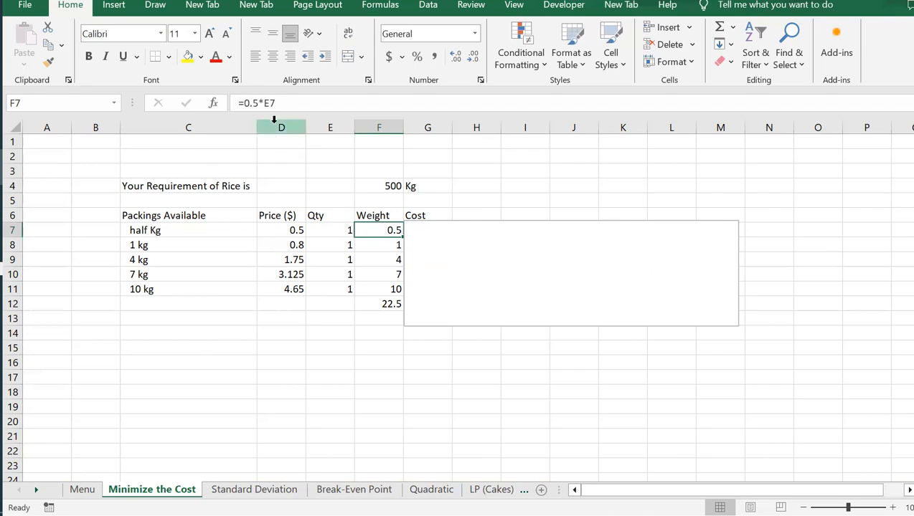
{"action": "left_click", "coordinate": [389, 244]}
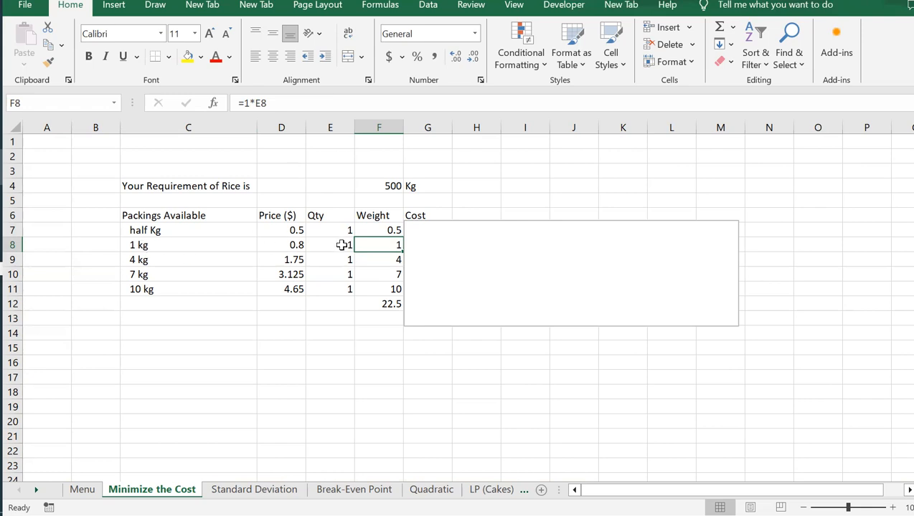
{"action": "left_click", "coordinate": [394, 259]}
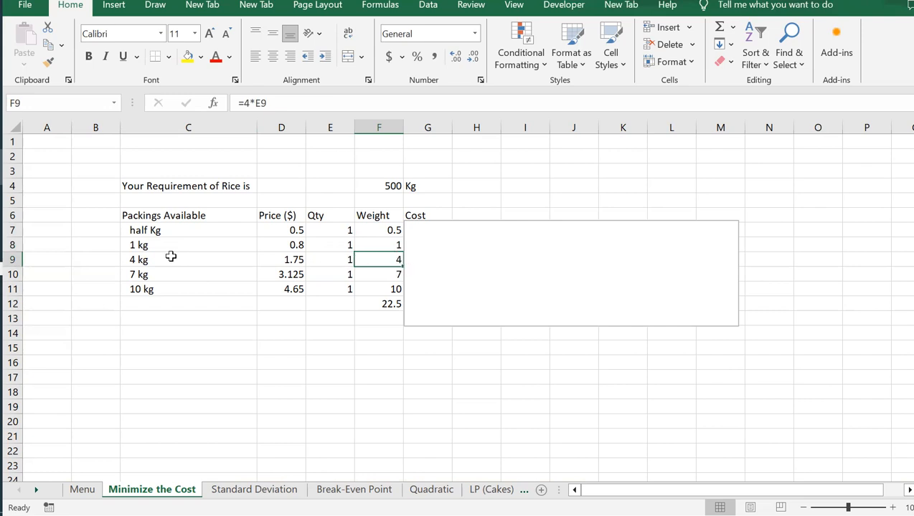
{"action": "left_click", "coordinate": [393, 229]}
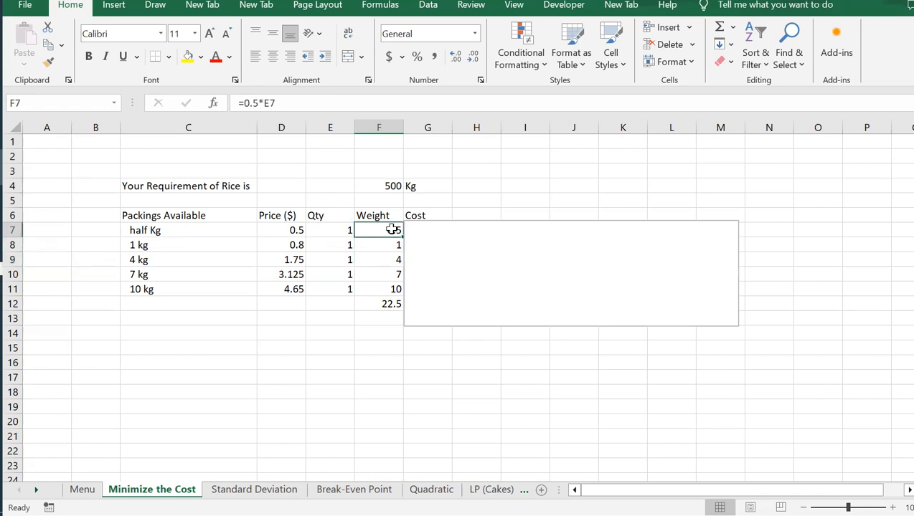
{"action": "left_click_drag", "start_coordinate": [340, 230], "coordinate": [340, 285]}
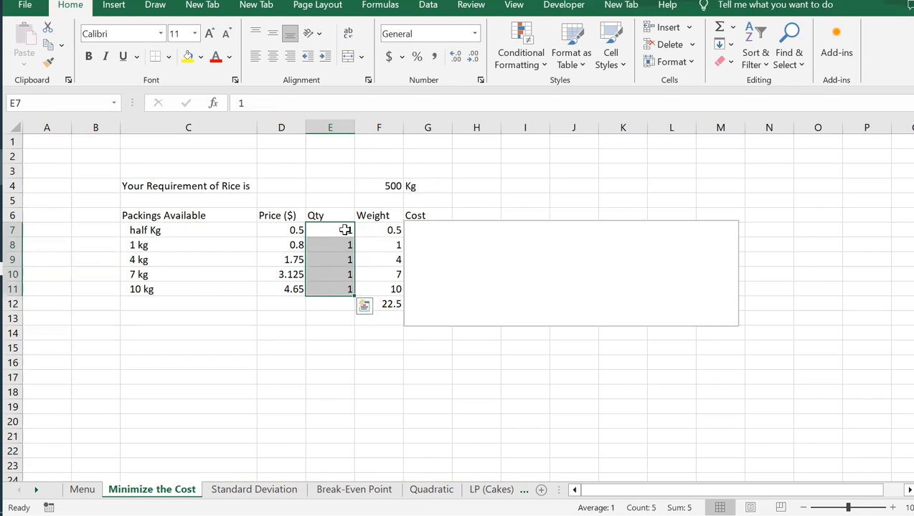
{"action": "left_click", "coordinate": [385, 229]}
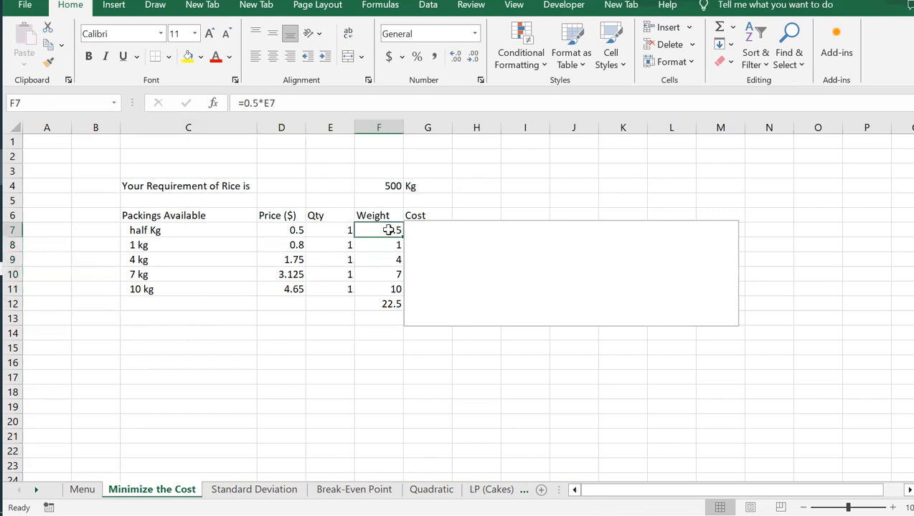
{"action": "left_click_drag", "start_coordinate": [388, 229], "coordinate": [388, 283]}
{"action": "left_click", "coordinate": [388, 305]}
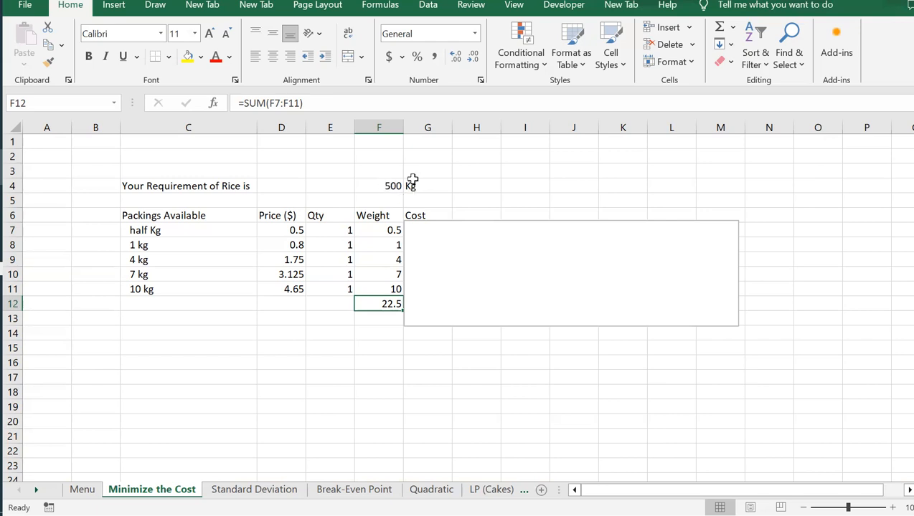
Step: Move the cover text box to uncover the Cost column, then inspect the G7 formula and G12 total
{"action": "left_click", "coordinate": [496, 223]}
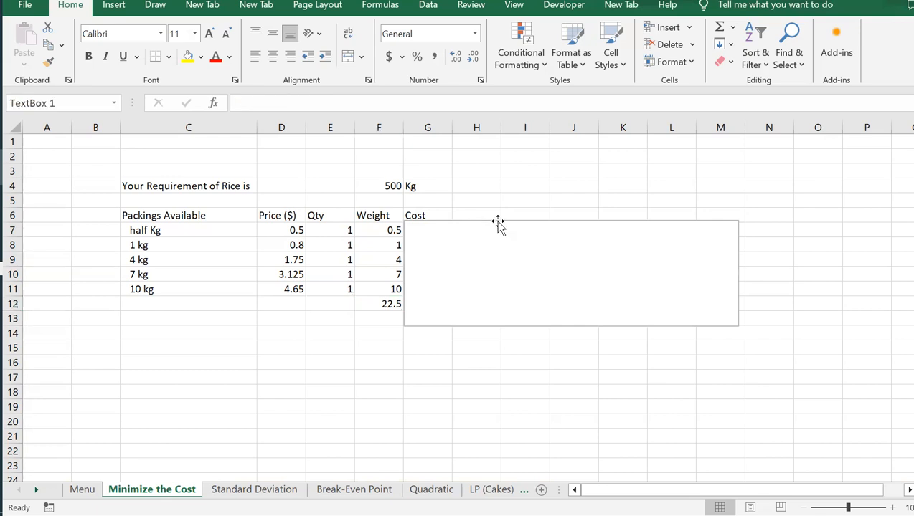
{"action": "left_click_drag", "start_coordinate": [494, 218], "coordinate": [542, 218]}
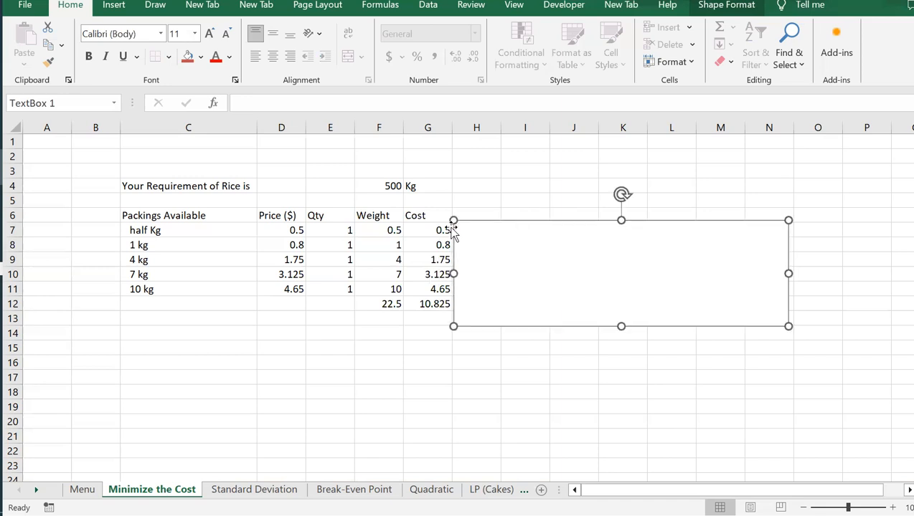
{"action": "left_click", "coordinate": [427, 228]}
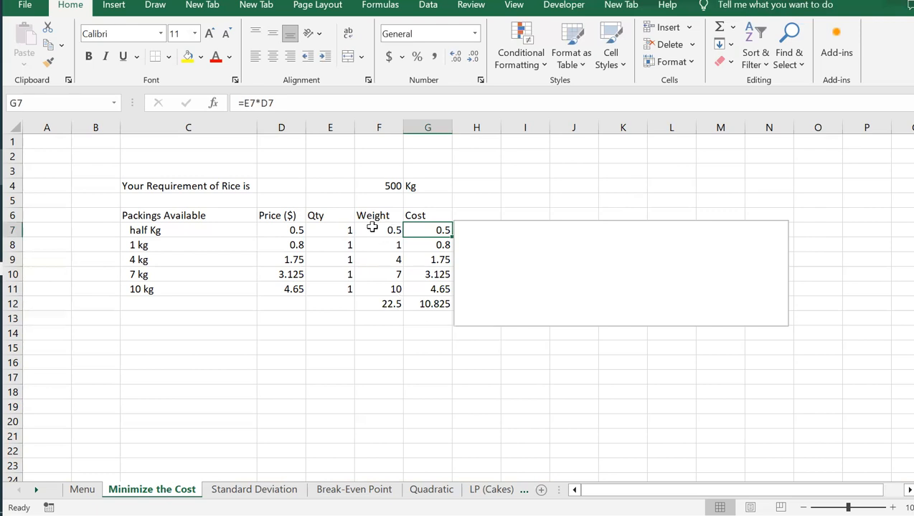
{"action": "double_click", "coordinate": [418, 231]}
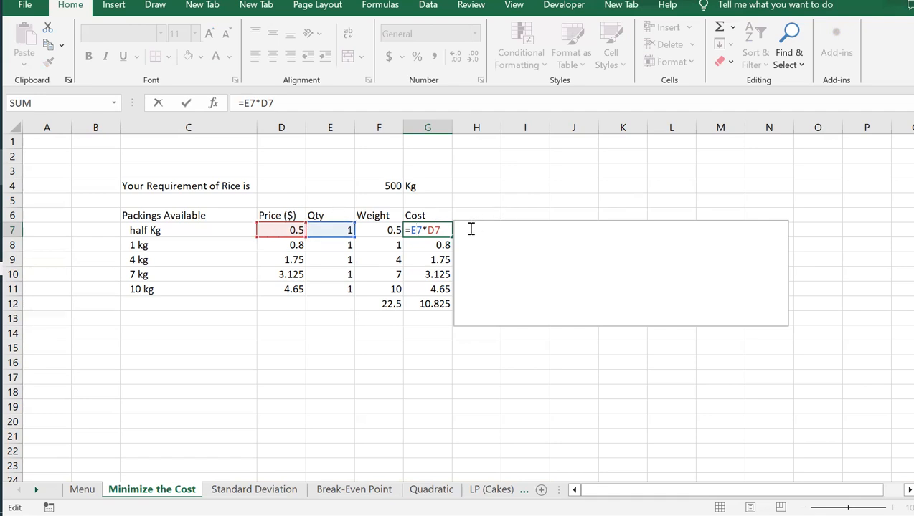
{"action": "key", "text": "ctrl+Return"}
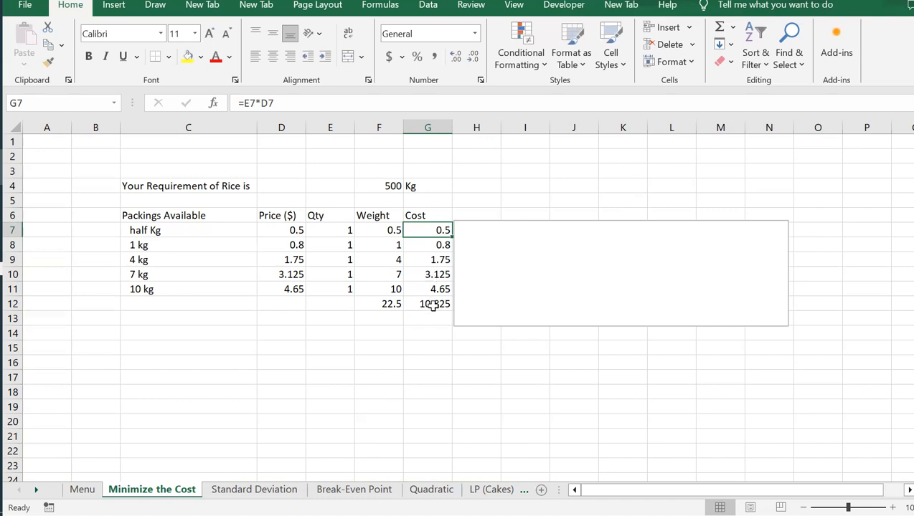
{"action": "left_click", "coordinate": [432, 306]}
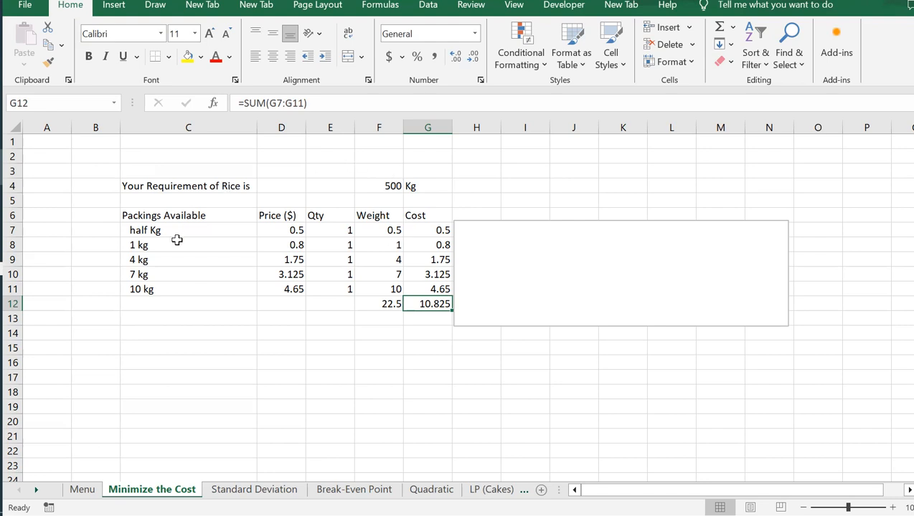
Step: Review the rice requirement cell, the cost and weight totals, and the Qty range E7:E11
{"action": "left_click", "coordinate": [395, 183]}
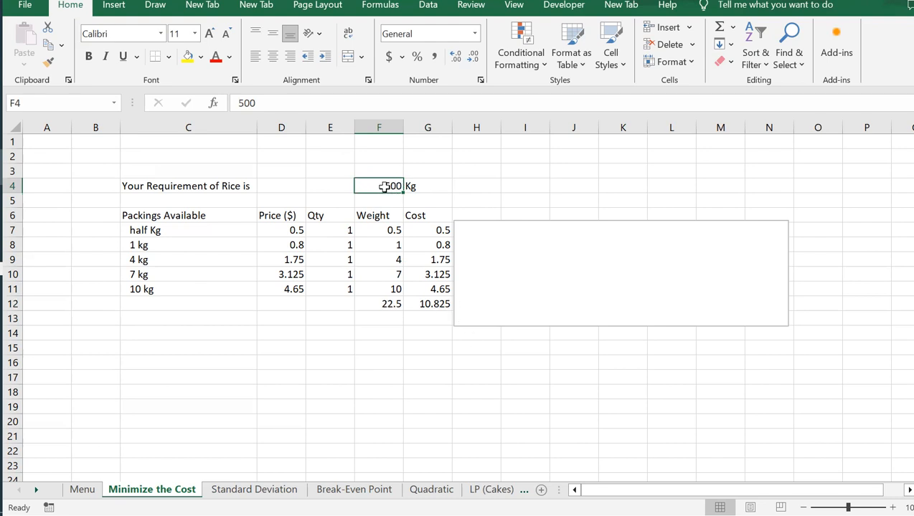
{"action": "left_click", "coordinate": [441, 303]}
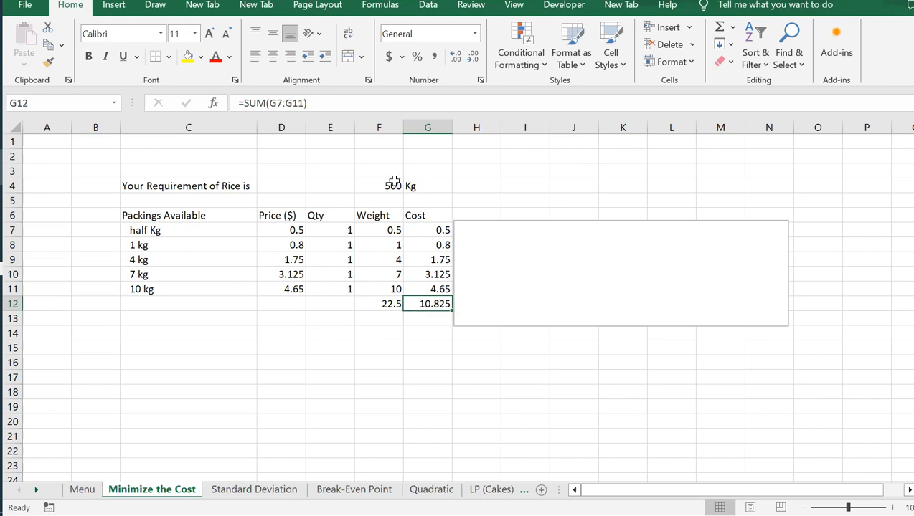
{"action": "left_click", "coordinate": [378, 307]}
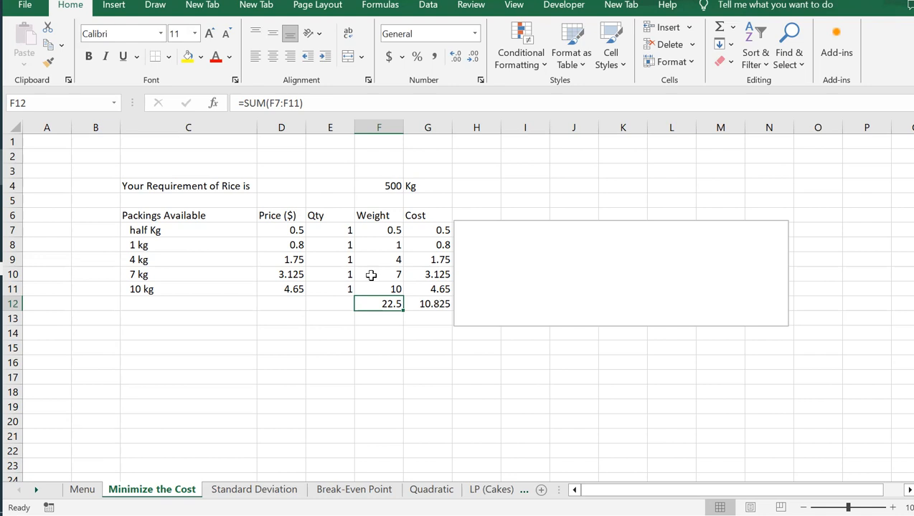
{"action": "left_click_drag", "start_coordinate": [343, 229], "coordinate": [349, 300]}
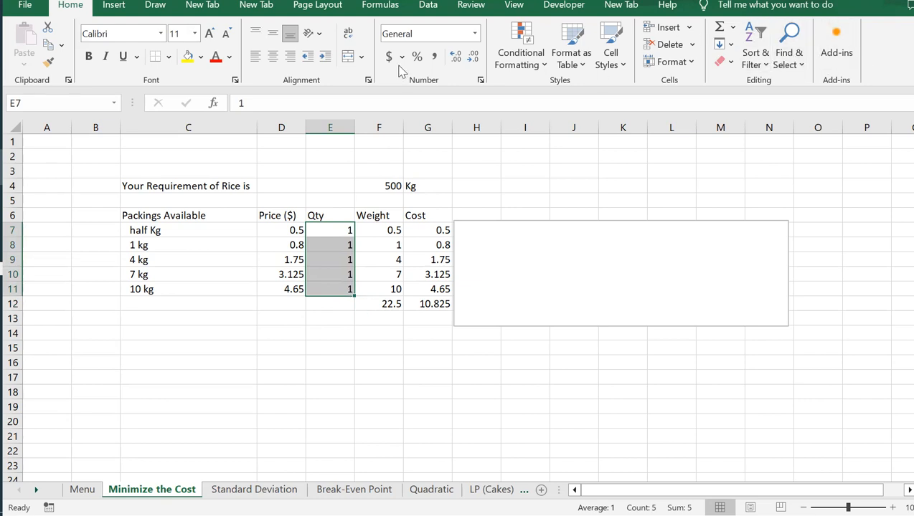
Step: Open Solver and set the objective to minimize the total cost in G12
{"action": "left_click", "coordinate": [426, 8]}
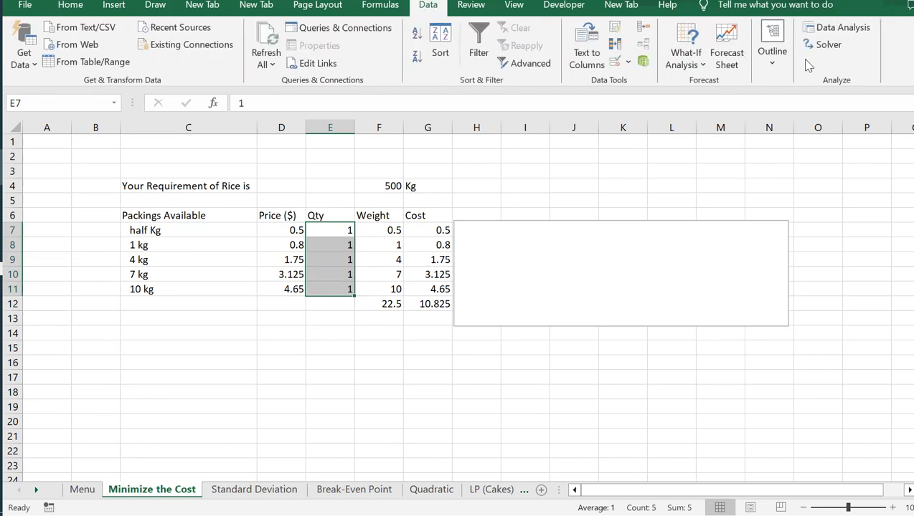
{"action": "left_click", "coordinate": [827, 52]}
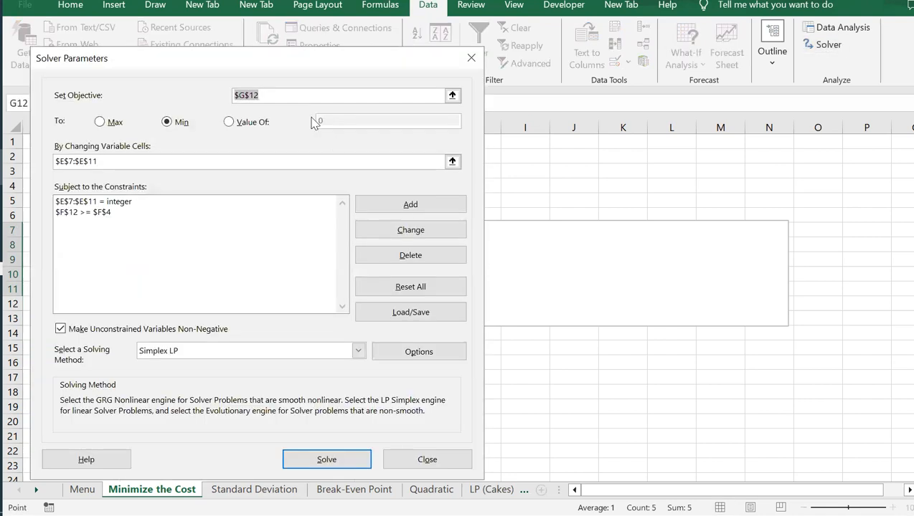
{"action": "left_click_drag", "start_coordinate": [271, 92], "coordinate": [221, 91]}
{"action": "left_click_drag", "start_coordinate": [250, 60], "coordinate": [711, 157]}
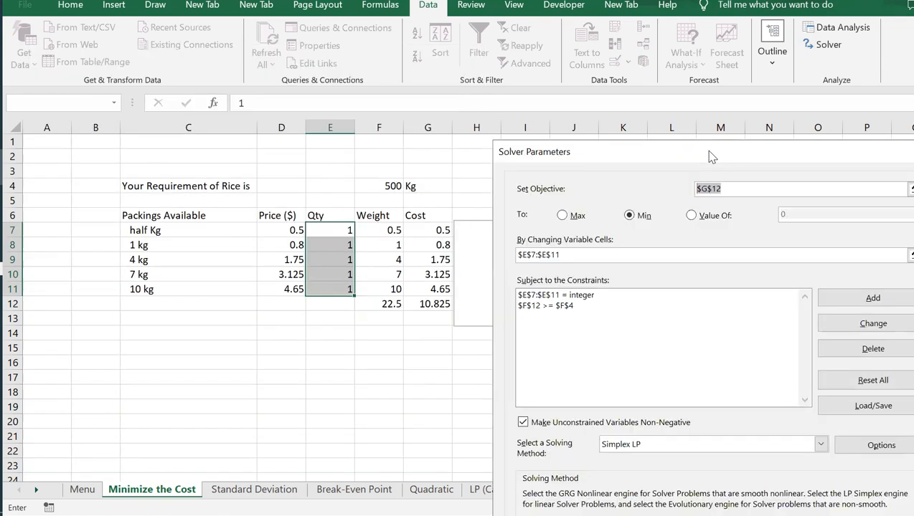
{"action": "left_click", "coordinate": [435, 305]}
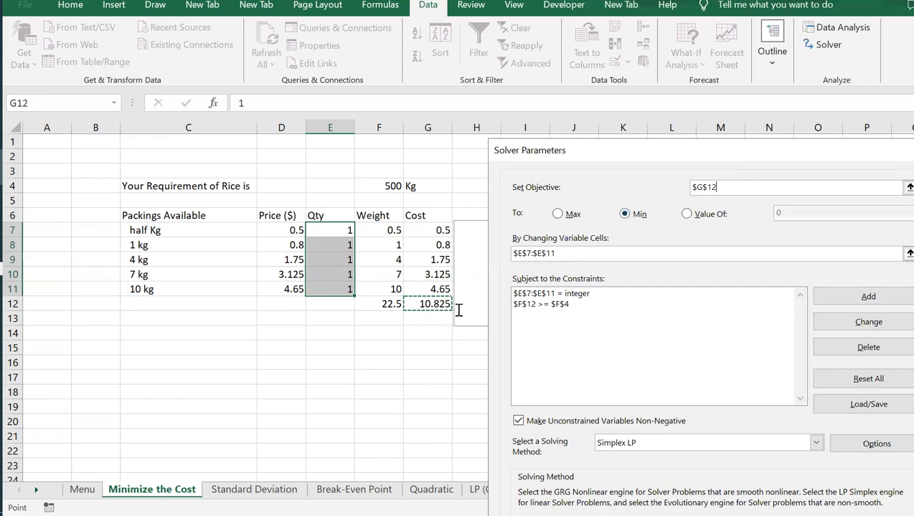
{"action": "left_click", "coordinate": [632, 217]}
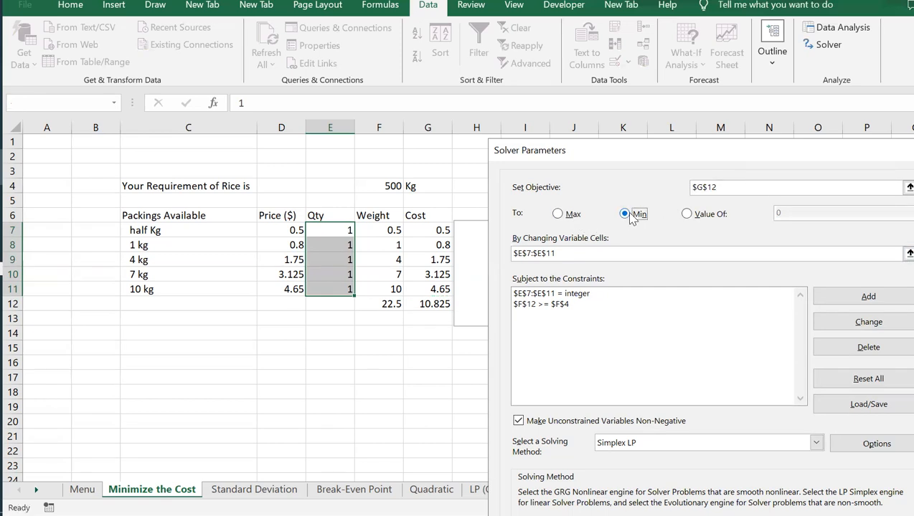
Step: Set the variable cells to the Qty range E7:E11
{"action": "left_click", "coordinate": [575, 253]}
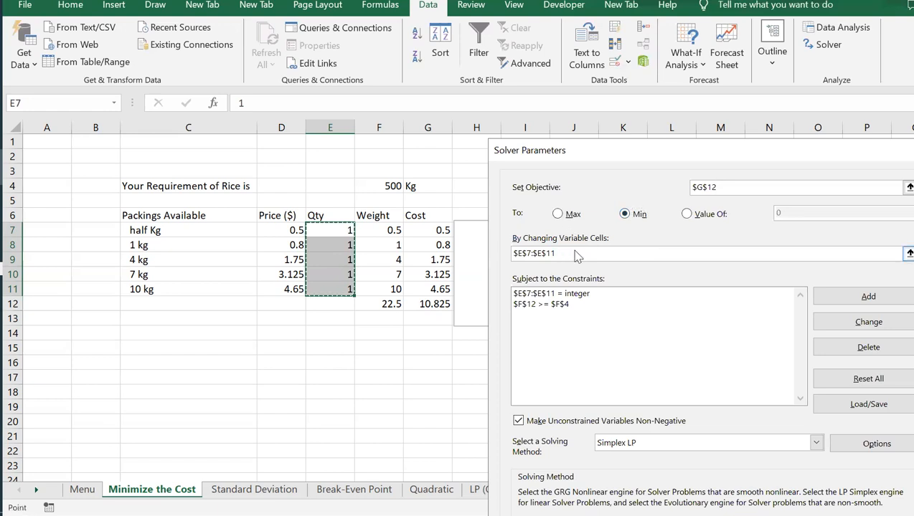
{"action": "left_click_drag", "start_coordinate": [576, 253], "coordinate": [477, 251]}
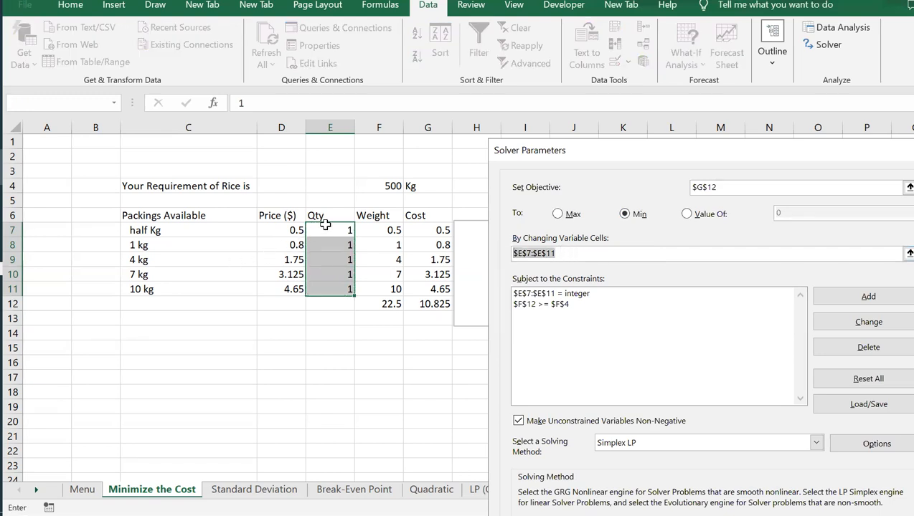
{"action": "left_click_drag", "start_coordinate": [325, 225], "coordinate": [329, 285]}
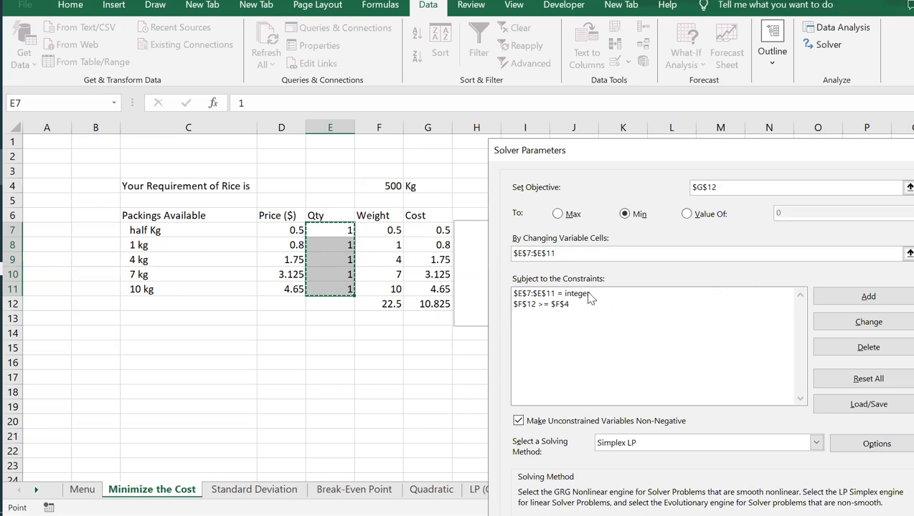
Step: Inspect the integer constraint on E7:E11 without changing it, then select the F12 >= F4 weight constraint
{"action": "left_click", "coordinate": [574, 295]}
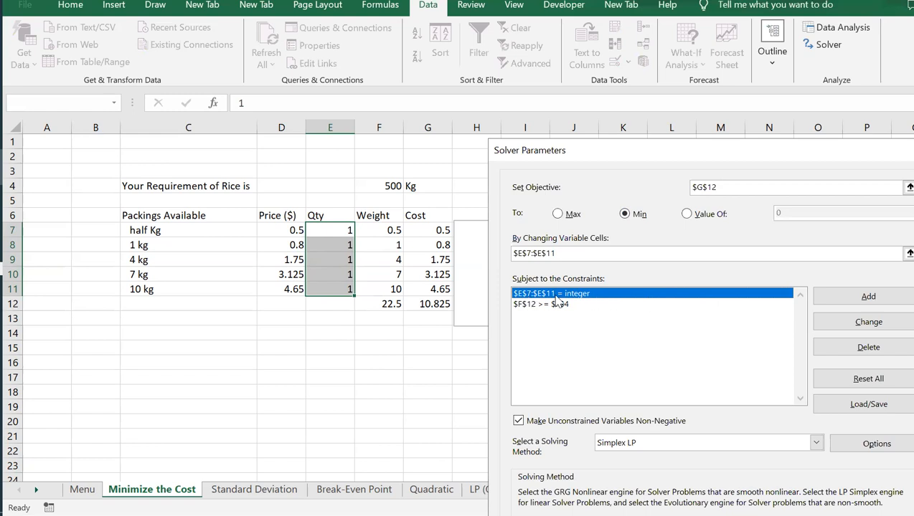
{"action": "left_click", "coordinate": [868, 322]}
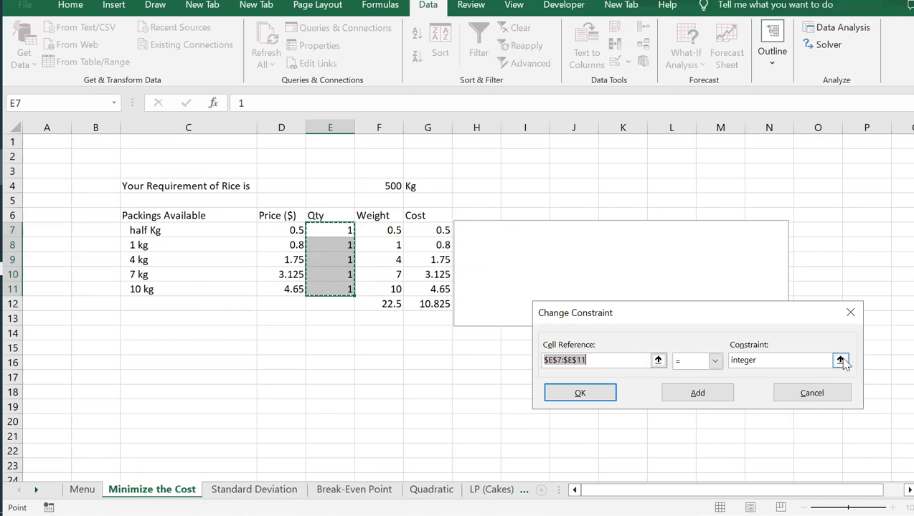
{"action": "left_click", "coordinate": [776, 393]}
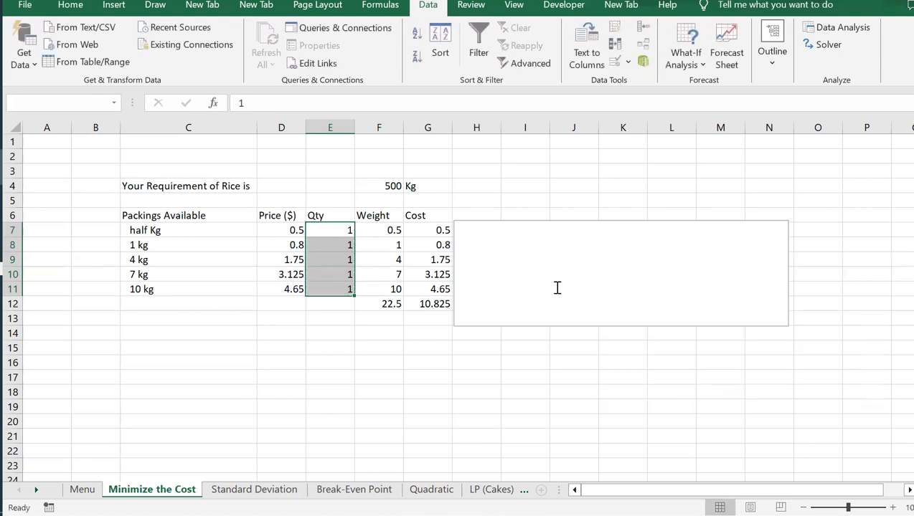
{"action": "left_click", "coordinate": [480, 244]}
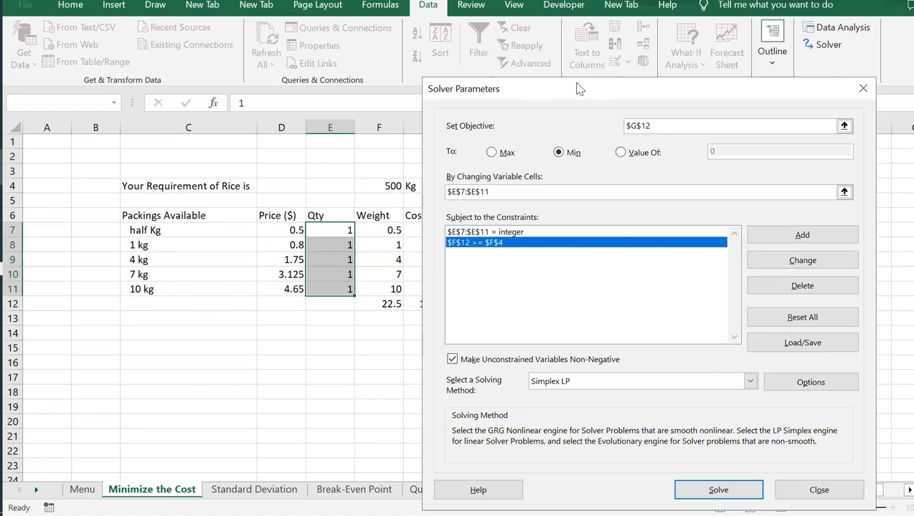
Step: Keep unconstrained variables non-negative and choose the Simplex LP solving method
{"action": "left_click_drag", "start_coordinate": [578, 94], "coordinate": [614, 70]}
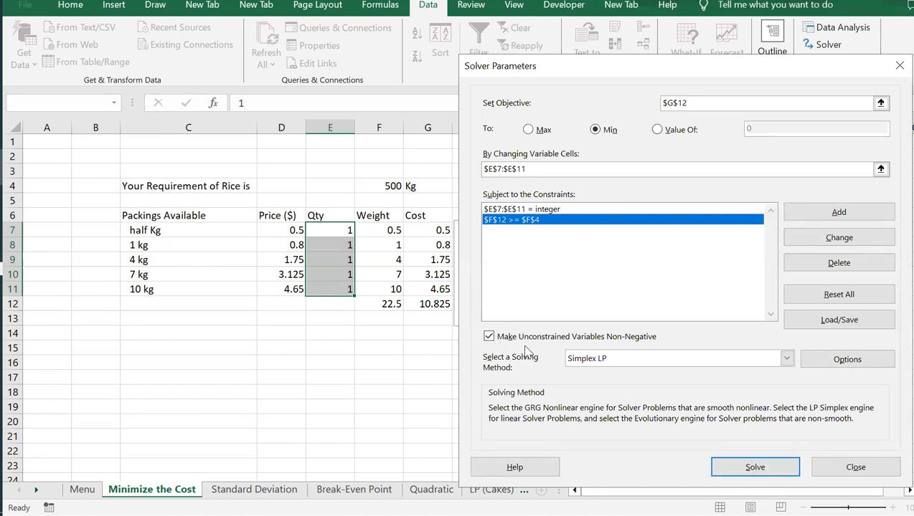
{"action": "left_click", "coordinate": [490, 338]}
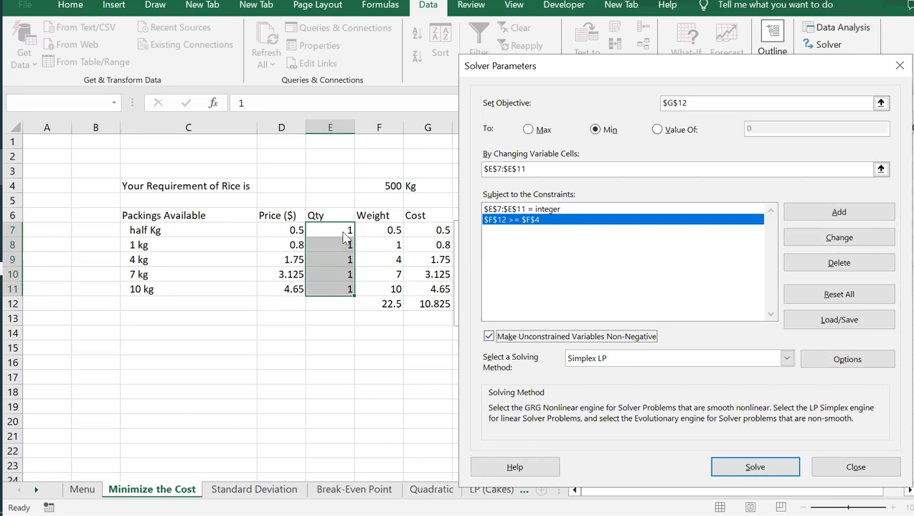
{"action": "left_click", "coordinate": [787, 359]}
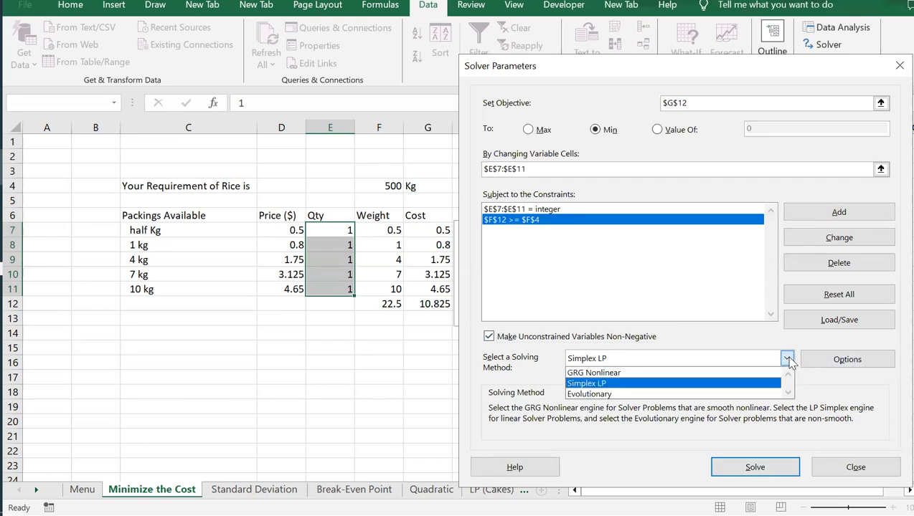
{"action": "left_click", "coordinate": [589, 384]}
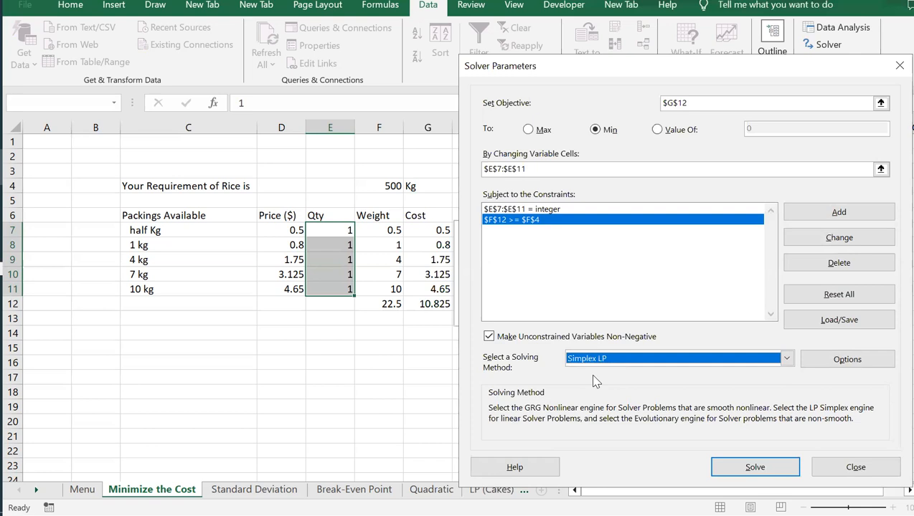
Step: Run Solver and keep the Solver solution
{"action": "left_click", "coordinate": [754, 467]}
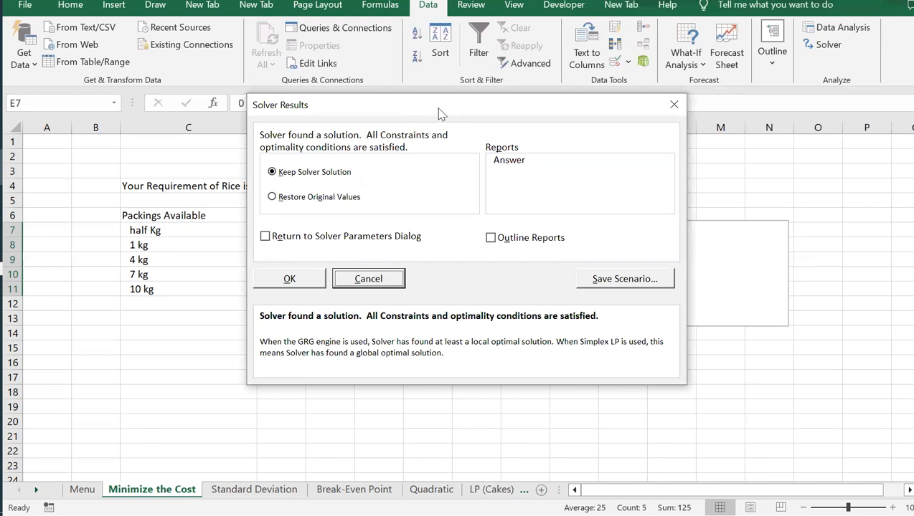
{"action": "left_click_drag", "start_coordinate": [440, 113], "coordinate": [678, 151]}
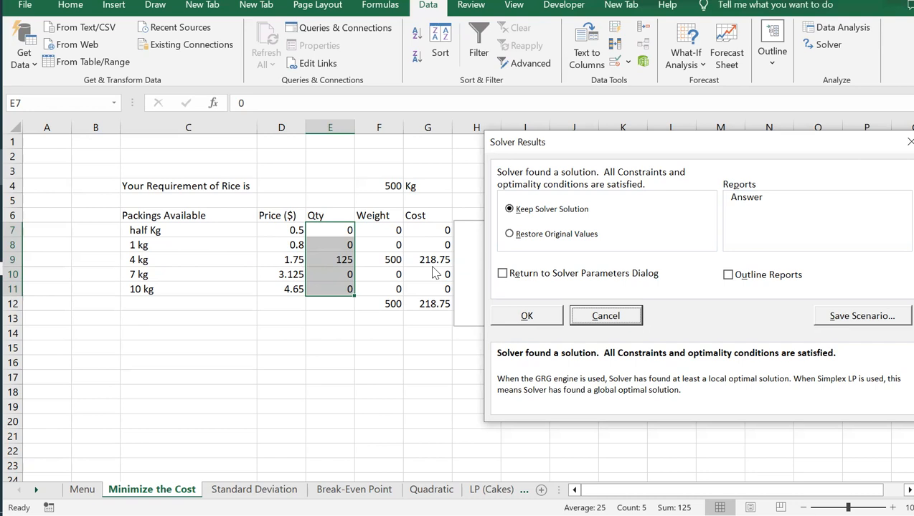
{"action": "left_click", "coordinate": [528, 317]}
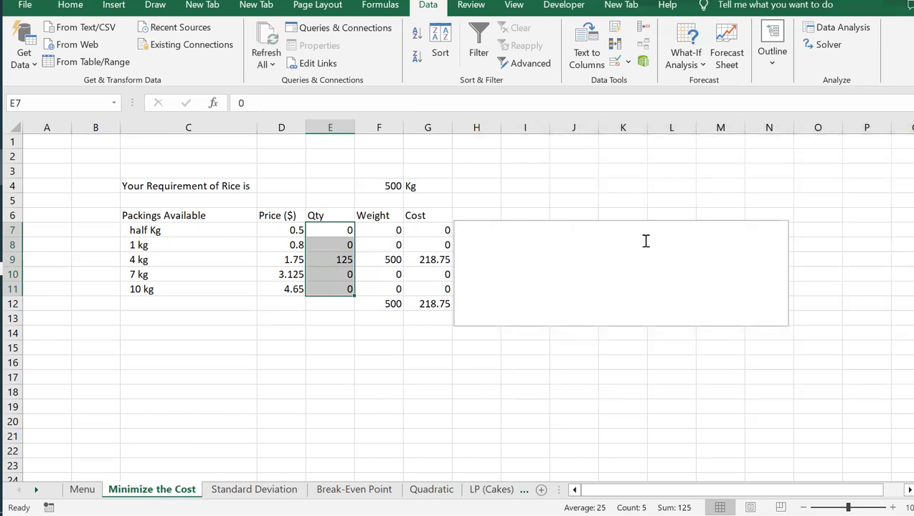
Step: Delete the cover text box beside the table
{"action": "left_click", "coordinate": [598, 222]}
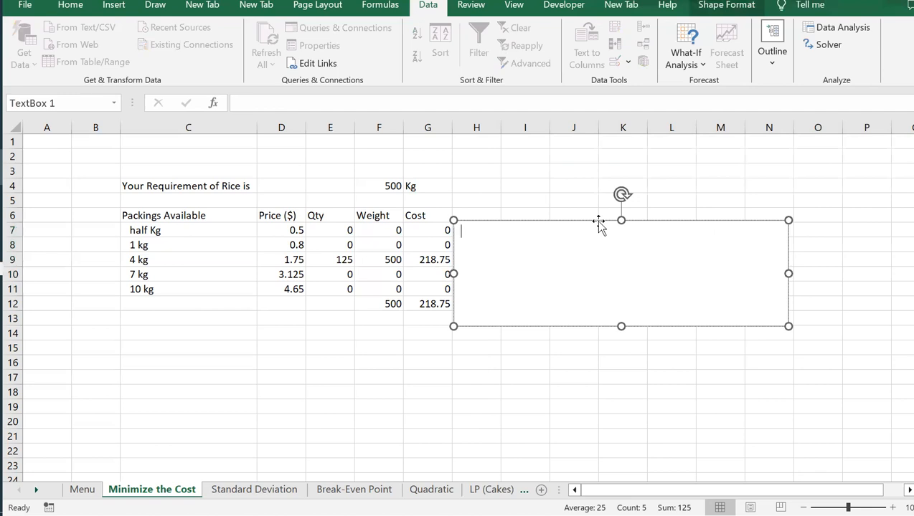
{"action": "left_click", "coordinate": [584, 222]}
{"action": "key", "text": "Delete"}
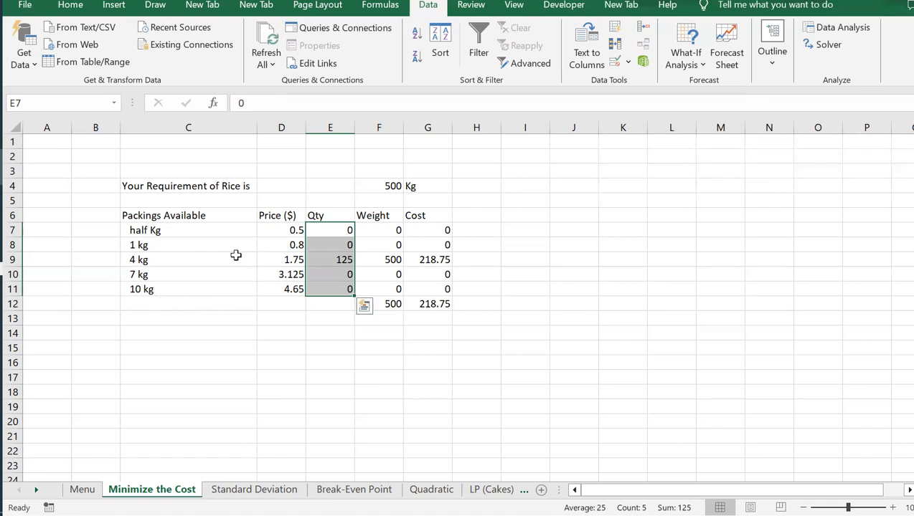
Step: Select the 4 kg row C9:G9 to review the optimal purchase, then deselect it
{"action": "left_click", "coordinate": [151, 259]}
{"action": "left_click_drag", "start_coordinate": [152, 259], "coordinate": [446, 258]}
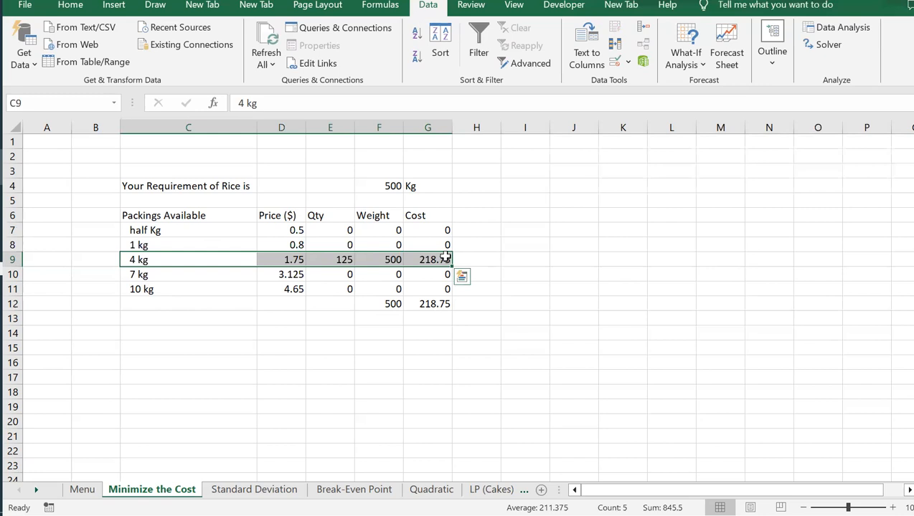
{"action": "left_click", "coordinate": [193, 309]}
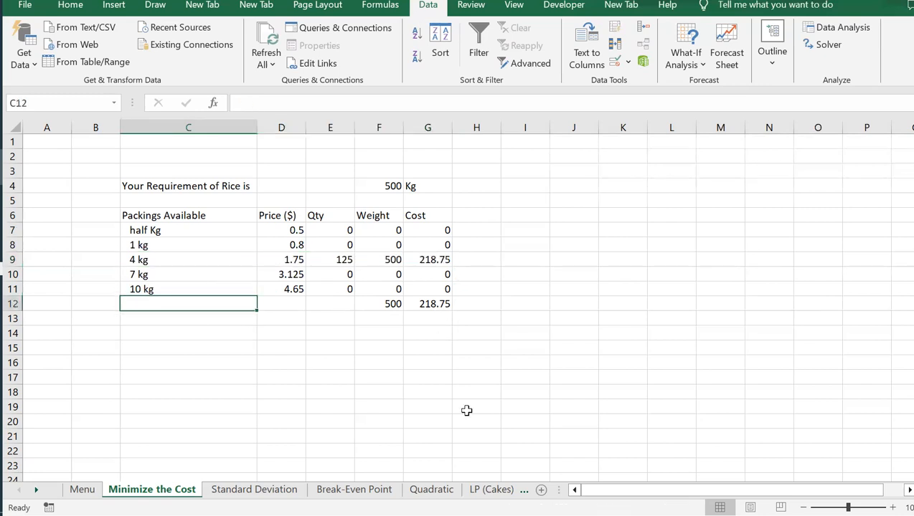